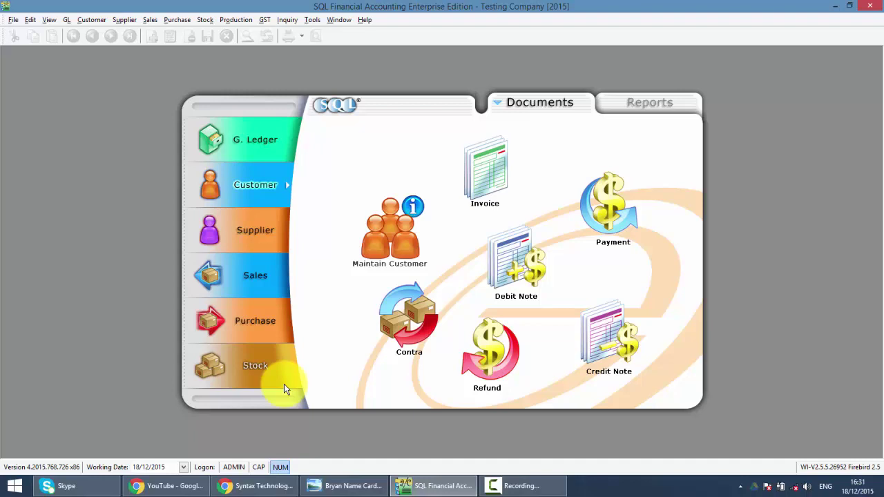
# Compare the document types offered in the Sales and Customer modules.
pyautogui.click(252, 278)
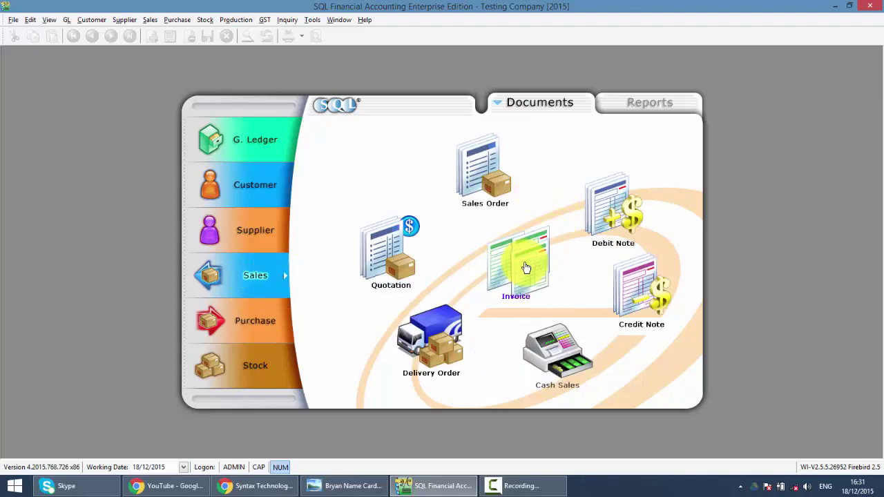
pyautogui.click(245, 189)
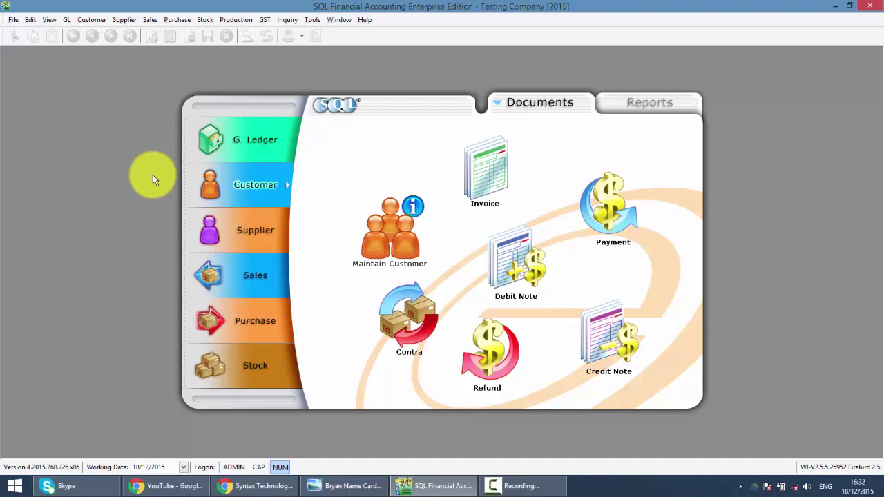
pyautogui.click(232, 275)
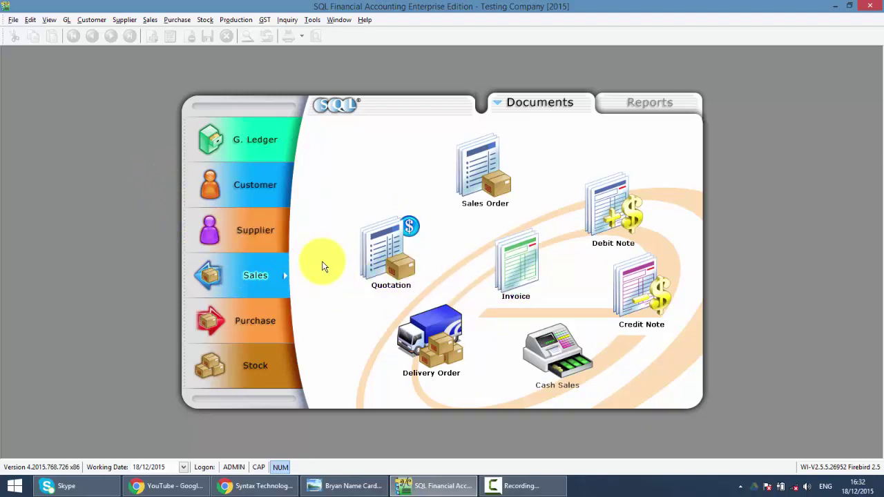
pyautogui.click(249, 181)
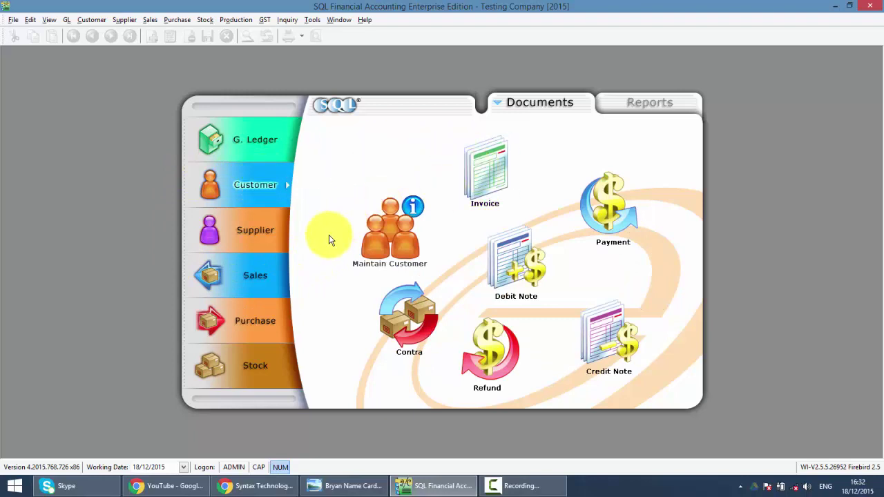
pyautogui.click(249, 280)
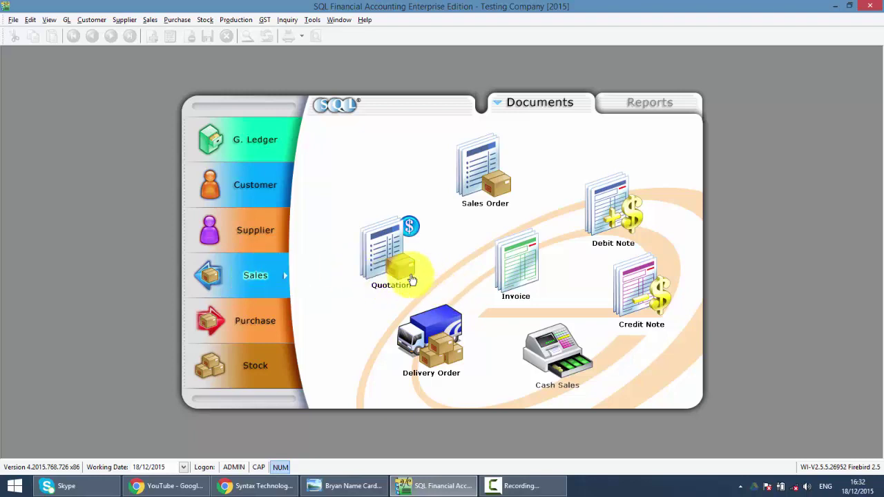
# Open the invoice list of the Customer module and maximize its window.
pyautogui.click(242, 190)
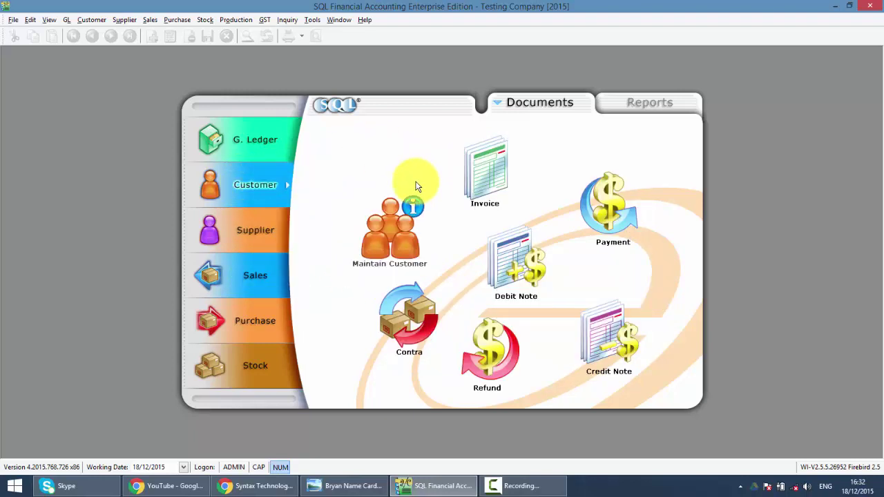
pyautogui.click(504, 183)
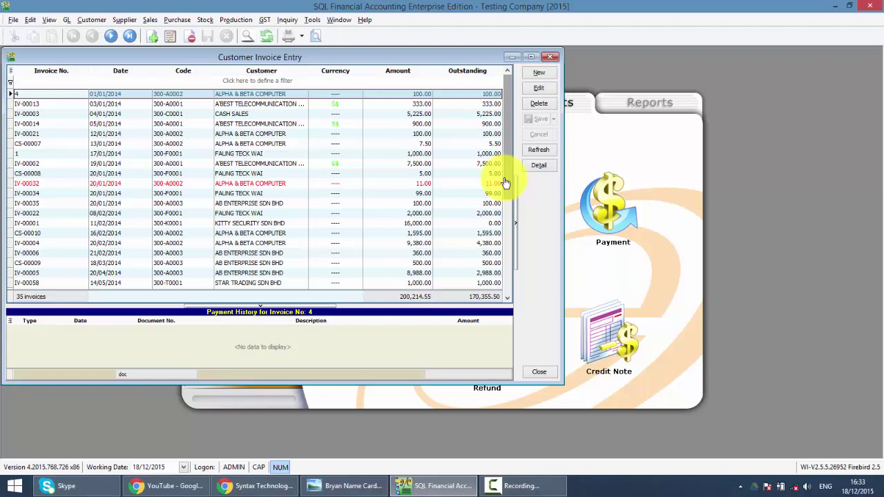
pyautogui.click(531, 56)
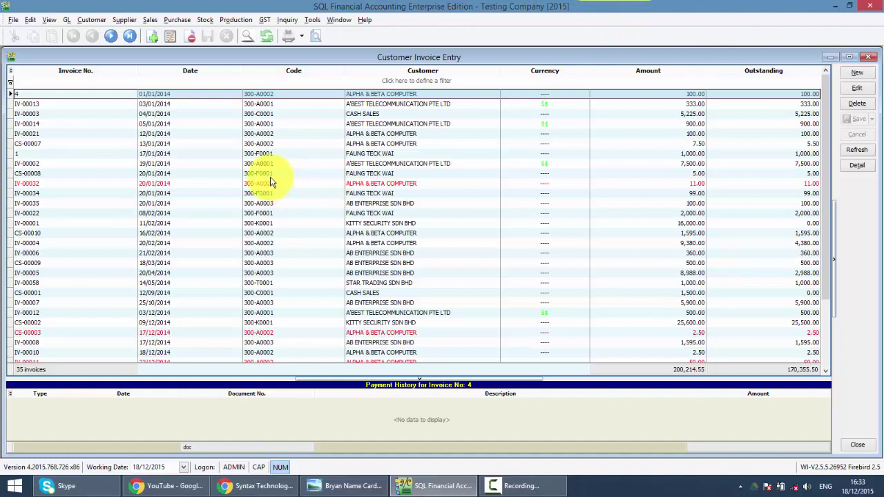
# Filter the customer invoice list by invoice number 13, clear that filter and move to the customer name filter.
pyautogui.click(114, 251)
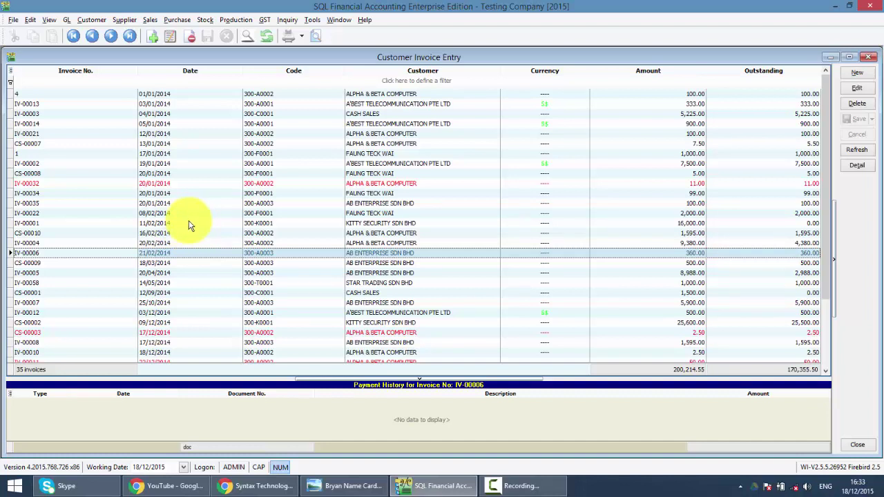
pyautogui.click(118, 80)
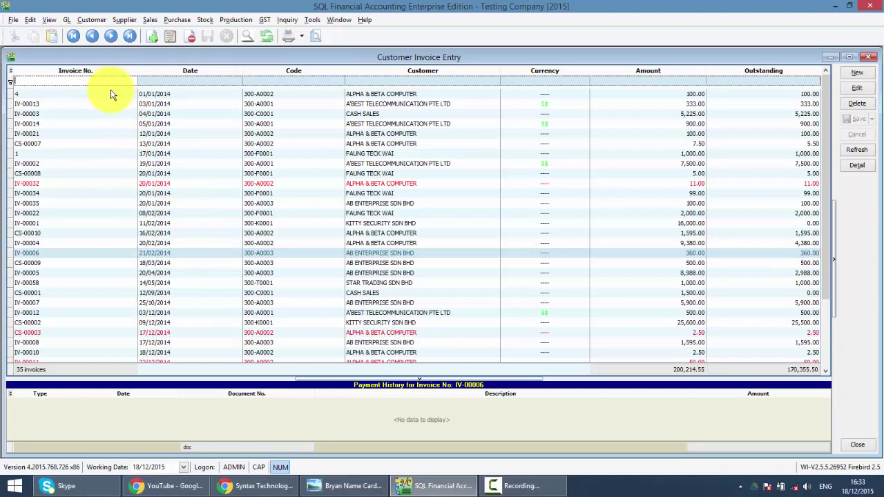
pyautogui.write('13')
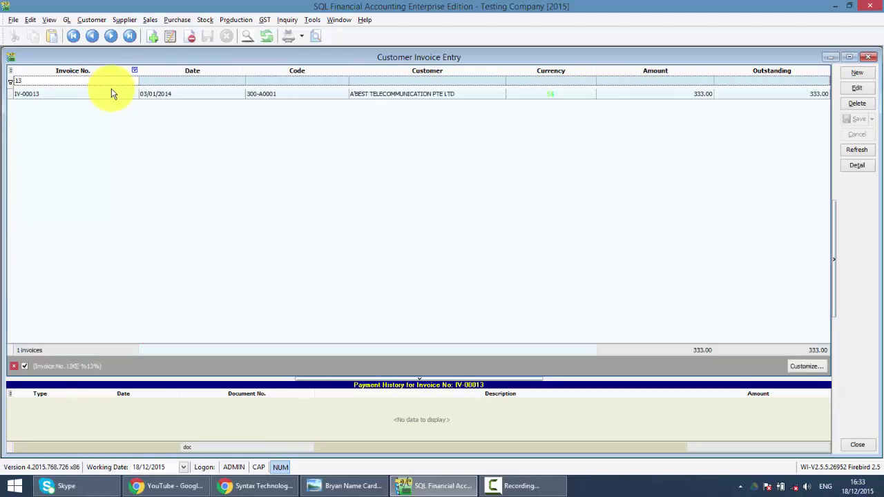
pyautogui.press('BackSpace')
pyautogui.press('BackSpace')
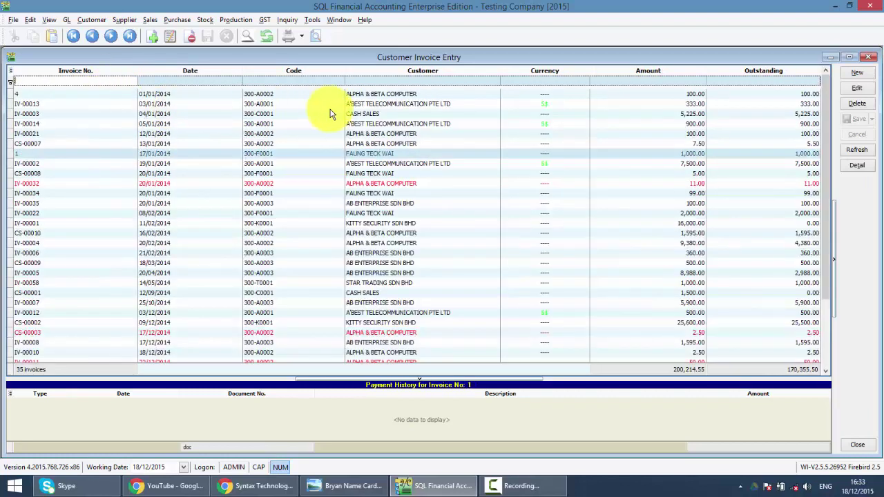
pyautogui.click(385, 81)
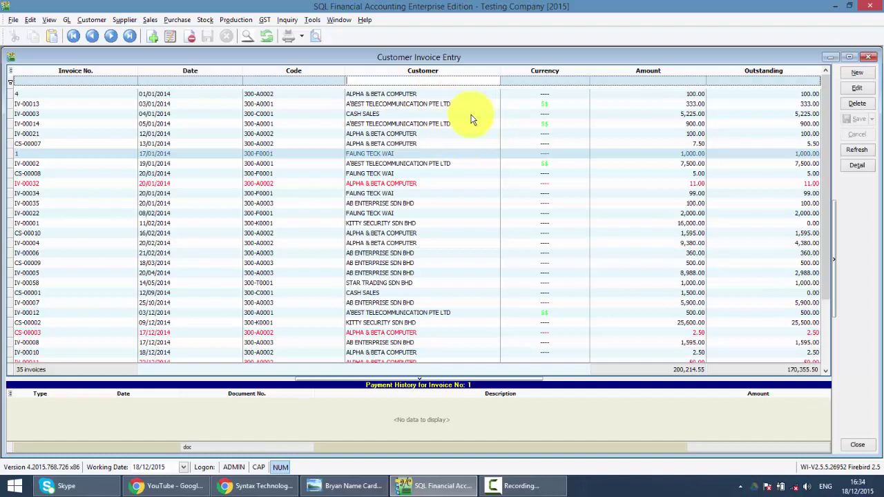
# Create a new customer invoice billed to KITTY SECURITY SDN BHD.
pyautogui.click(858, 75)
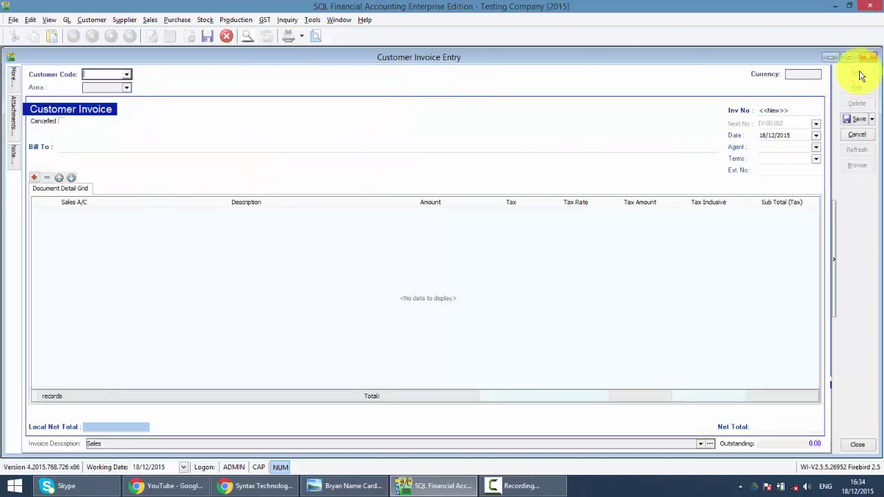
pyautogui.press('F4')
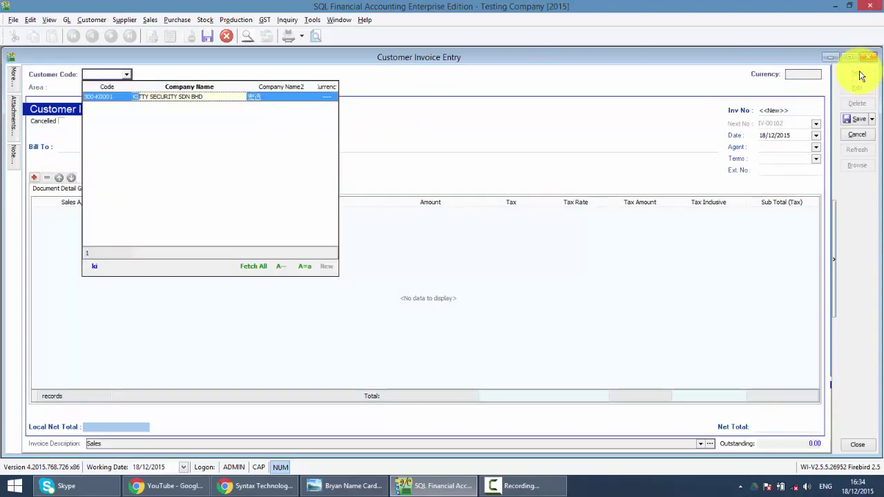
pyautogui.press('Return')
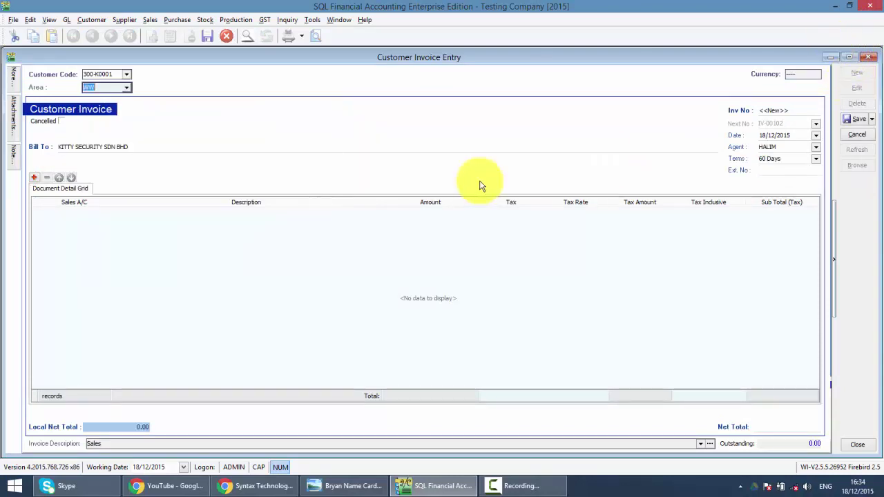
# Add a detail line to the invoice and assign it the SALES-HANDPHONES account, searching the accounts by description for "sale".
pyautogui.click(34, 178)
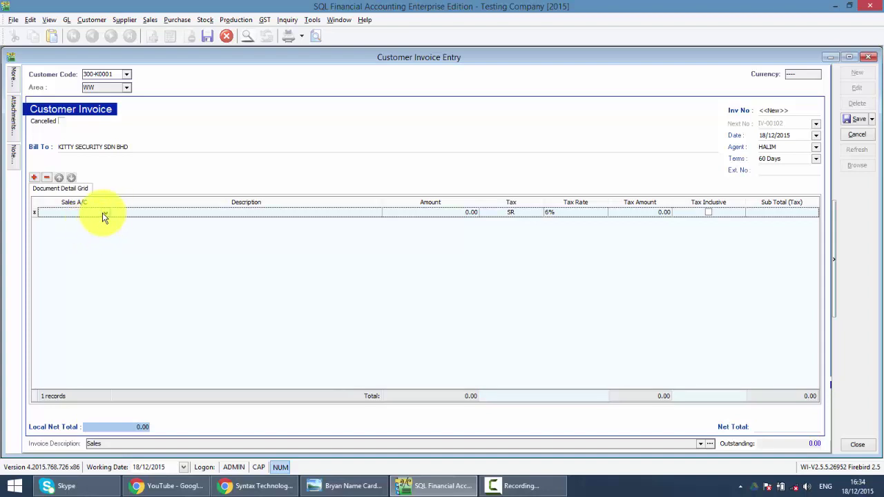
pyautogui.click(104, 213)
pyautogui.scroll(3, 117, 346)
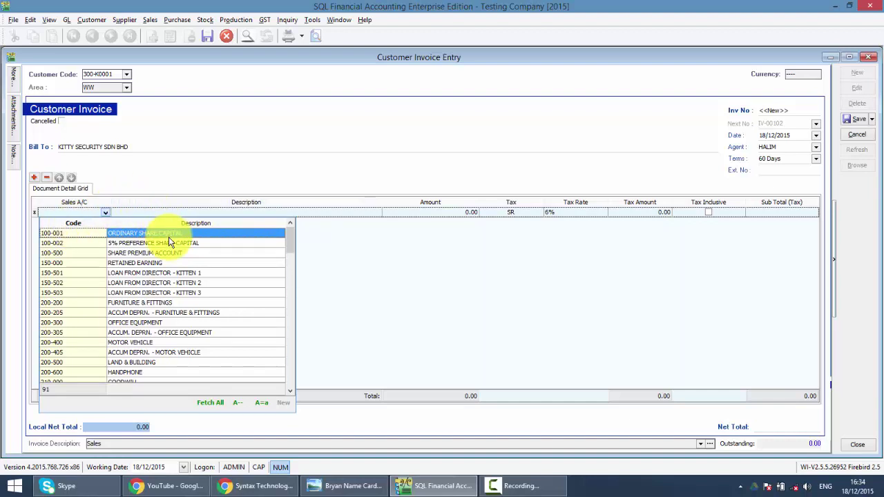
pyautogui.press('Left')
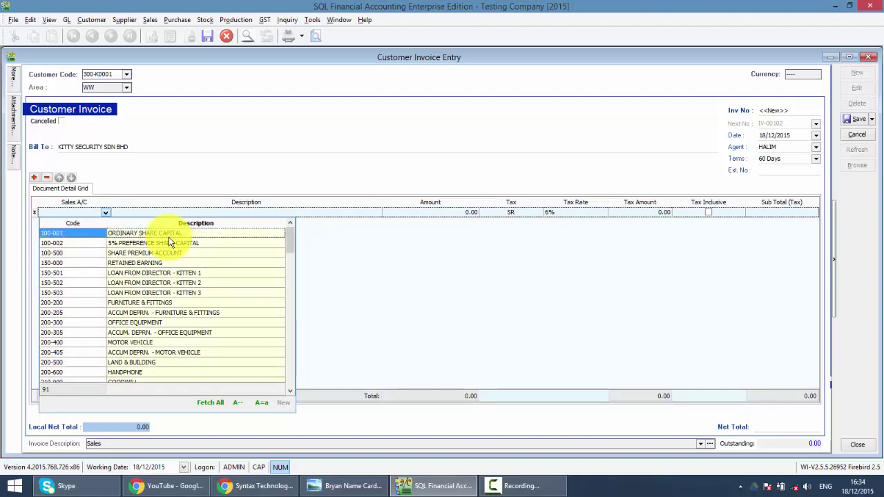
pyautogui.write('sale')
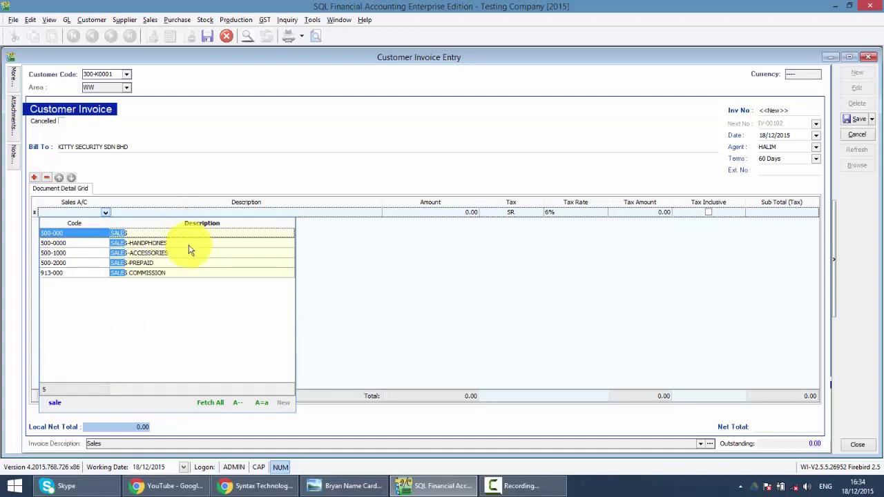
pyautogui.press('Down')
pyautogui.press('Down')
pyautogui.press('Down')
pyautogui.press('Down')
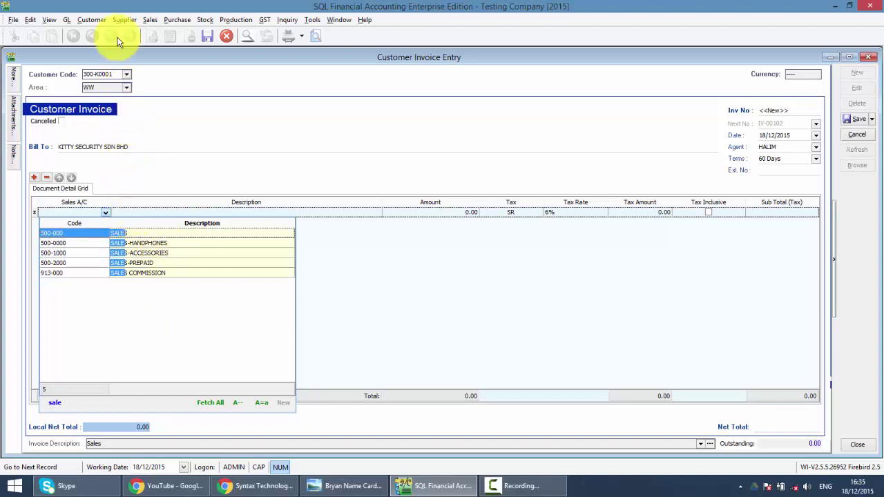
pyautogui.click(173, 241)
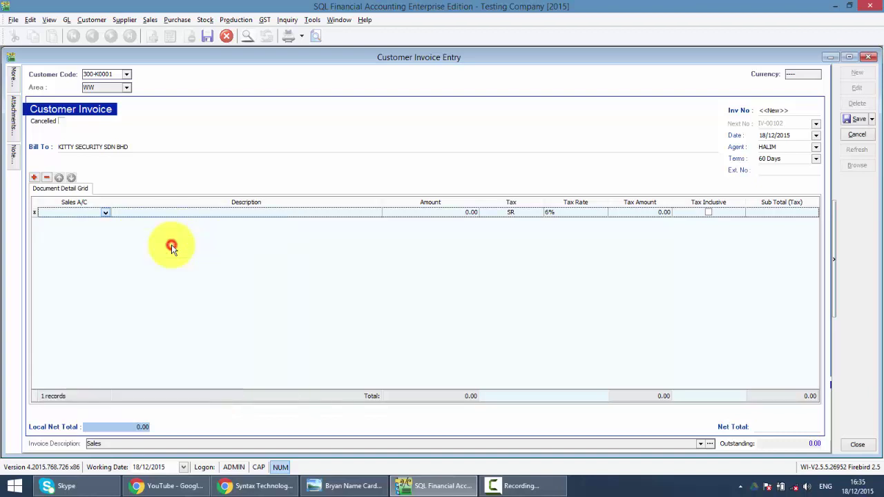
# Set the handphone sales line's amount to 100 with tax code SR and save the invoice.
pyautogui.click(410, 213)
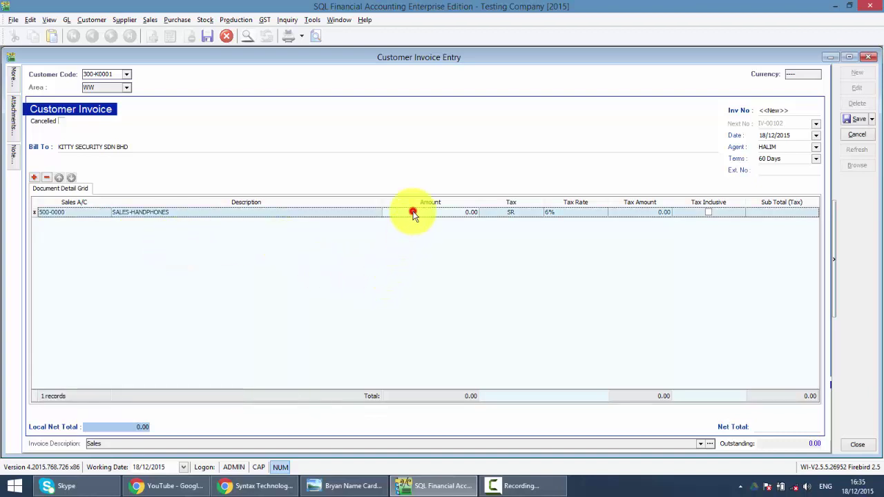
pyautogui.write('100')
pyautogui.press('Tab')
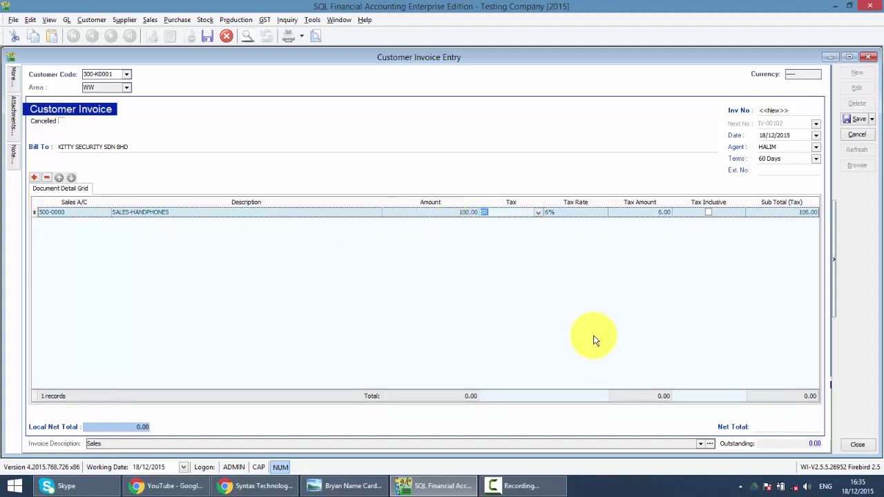
pyautogui.click(520, 213)
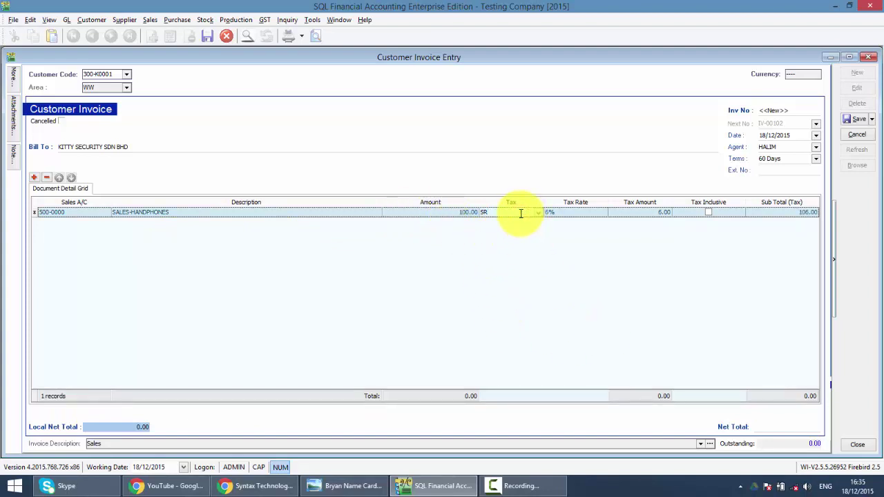
pyautogui.click(538, 213)
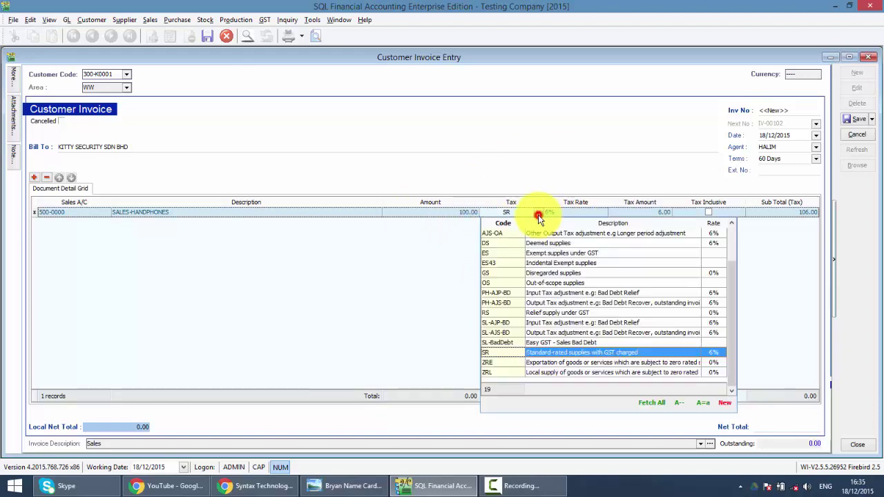
pyautogui.click(538, 214)
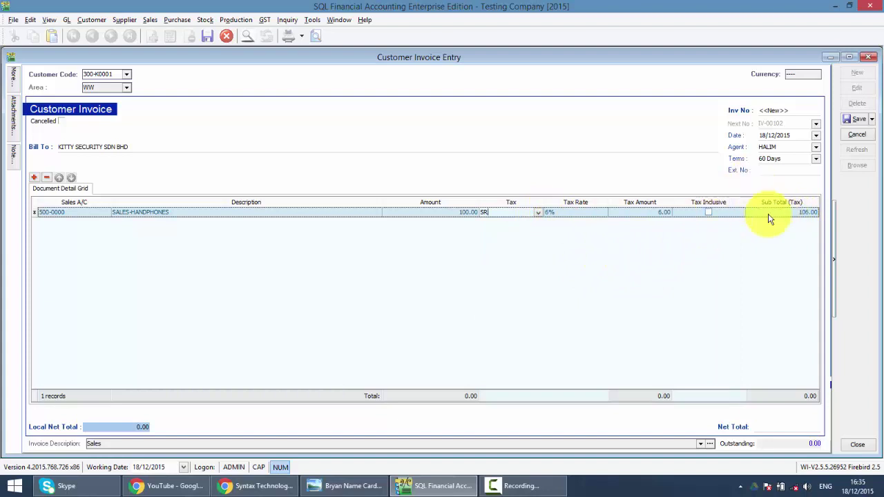
pyautogui.click(857, 119)
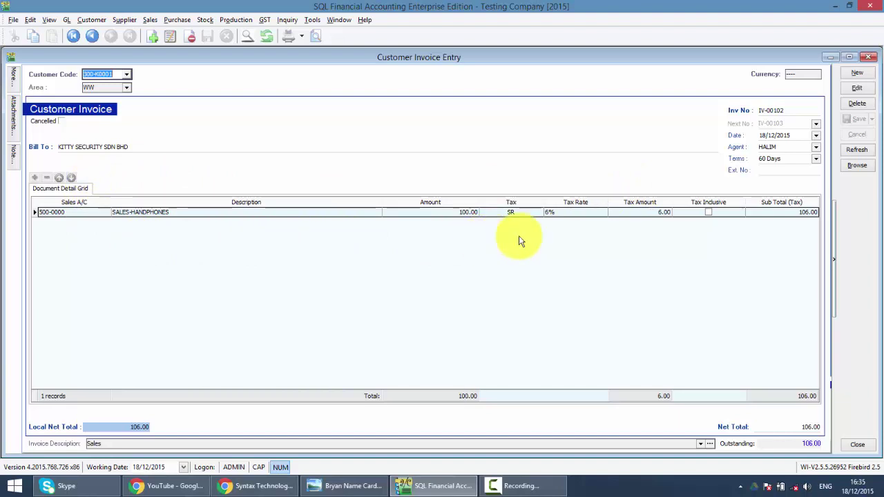
# Preview the saved invoice with the Cust Invoice (GST) report and review its header, detail line and totals.
pyautogui.click(783, 109)
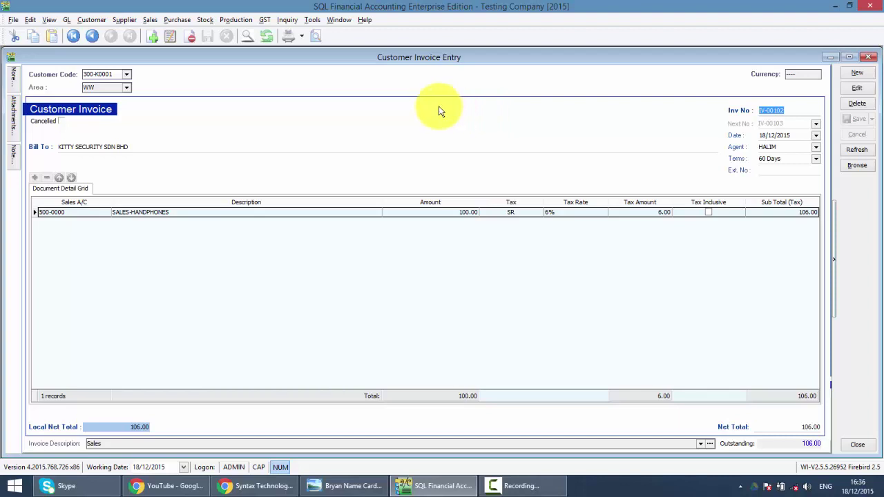
pyautogui.click(317, 36)
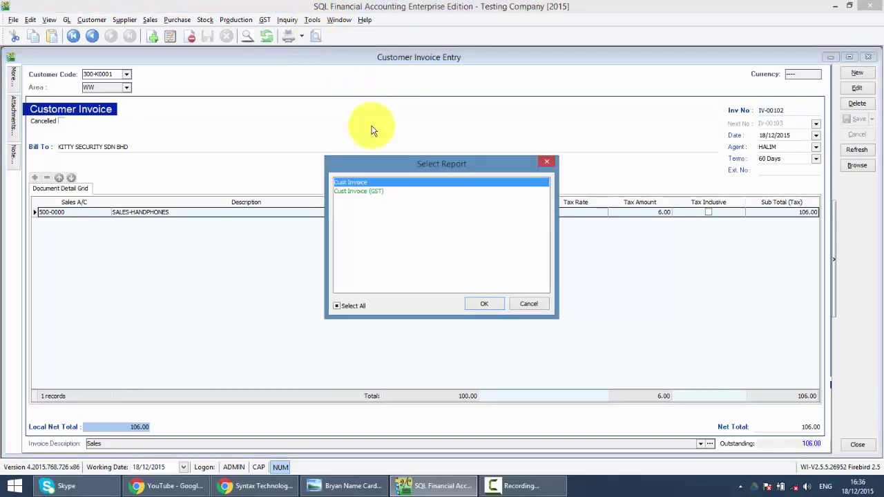
pyautogui.doubleClick(371, 190)
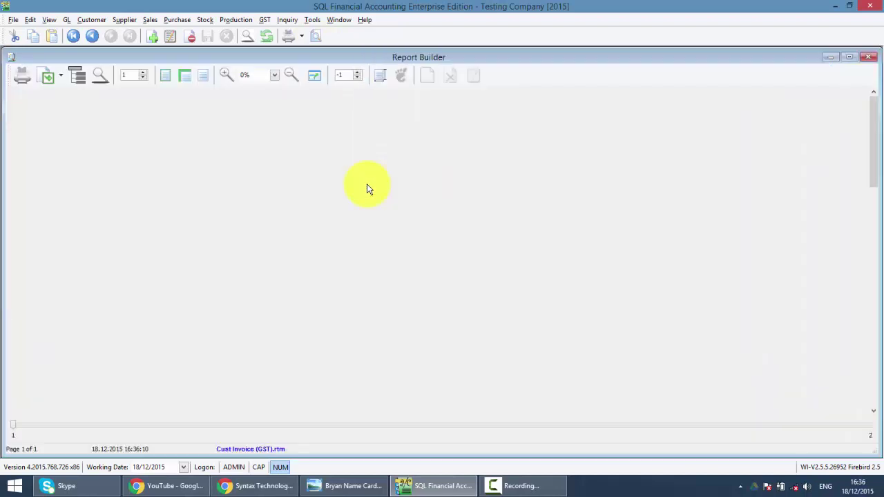
pyautogui.scroll(-3, 367, 185)
pyautogui.scroll(-1, 367, 185)
pyautogui.scroll(3, 366, 185)
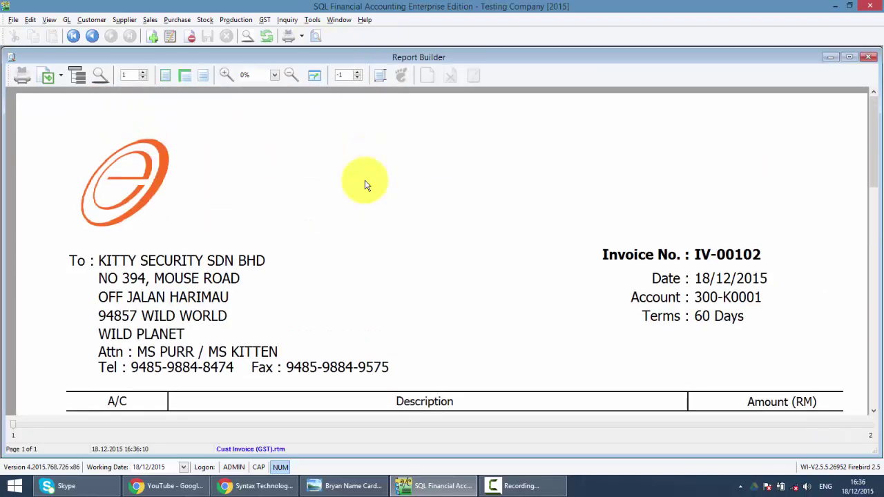
pyautogui.scroll(-8, 366, 185)
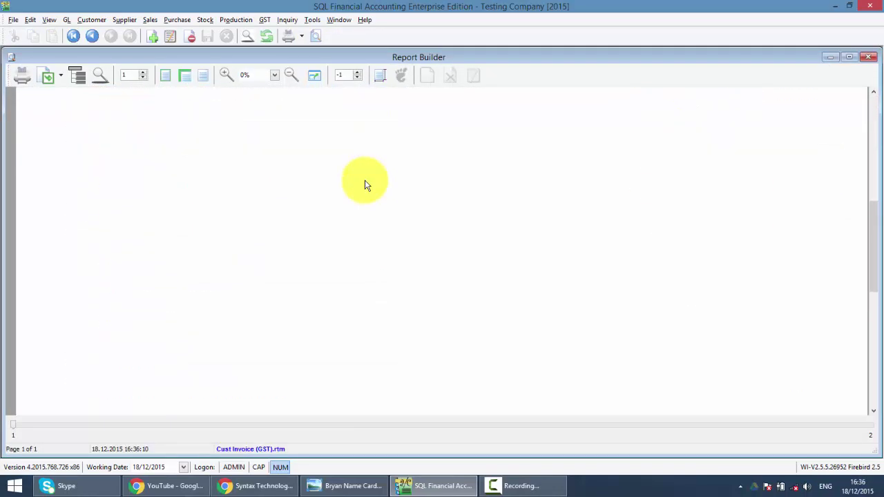
pyautogui.scroll(6, 365, 181)
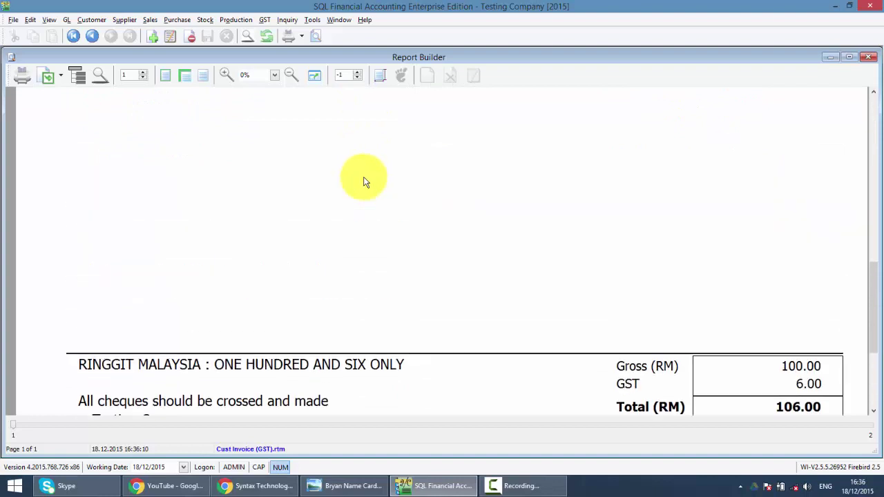
pyautogui.scroll(3, 364, 182)
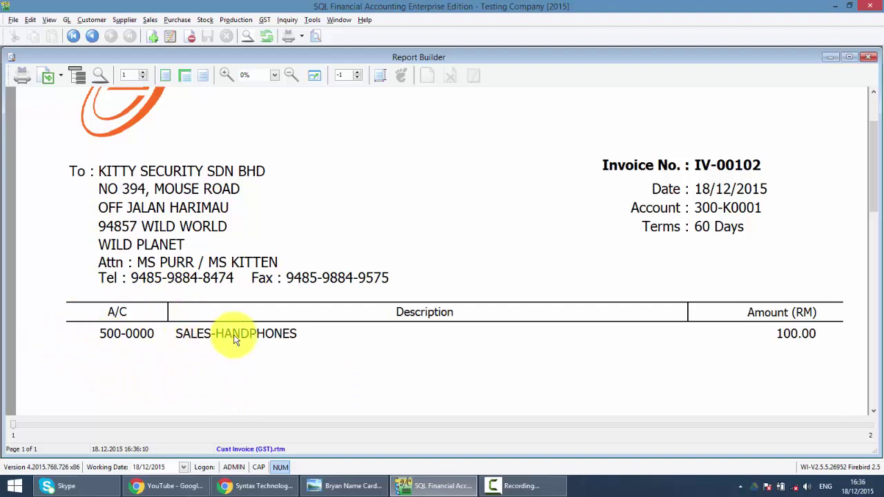
# Check the previewed invoice from its sales line down to the gross, GST and total amounts, and close the preview.
pyautogui.scroll(-3, 235, 339)
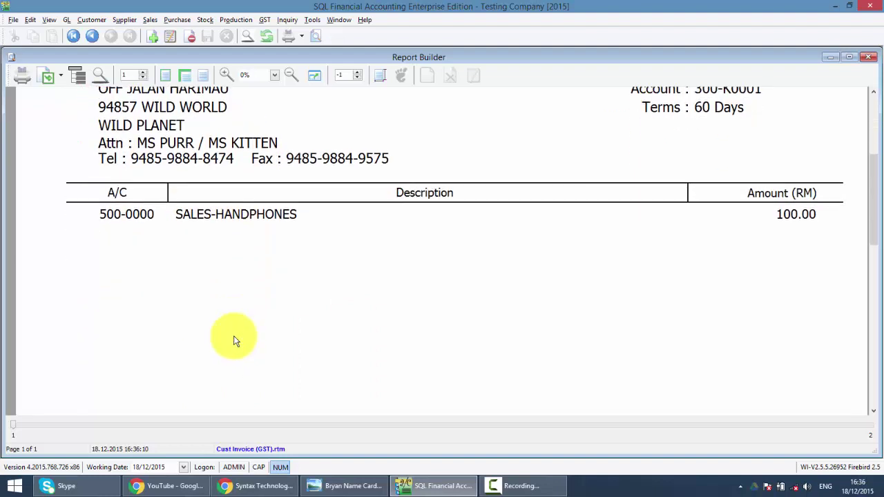
pyautogui.scroll(-5, 236, 311)
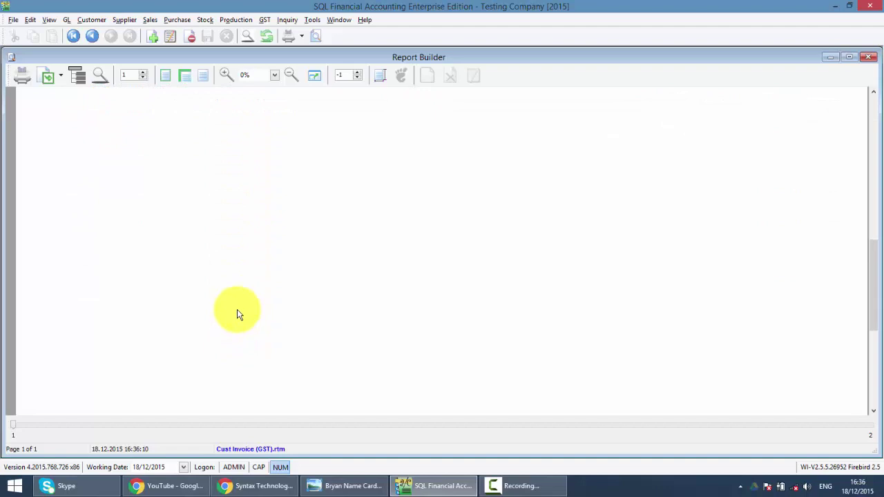
pyautogui.scroll(3, 241, 296)
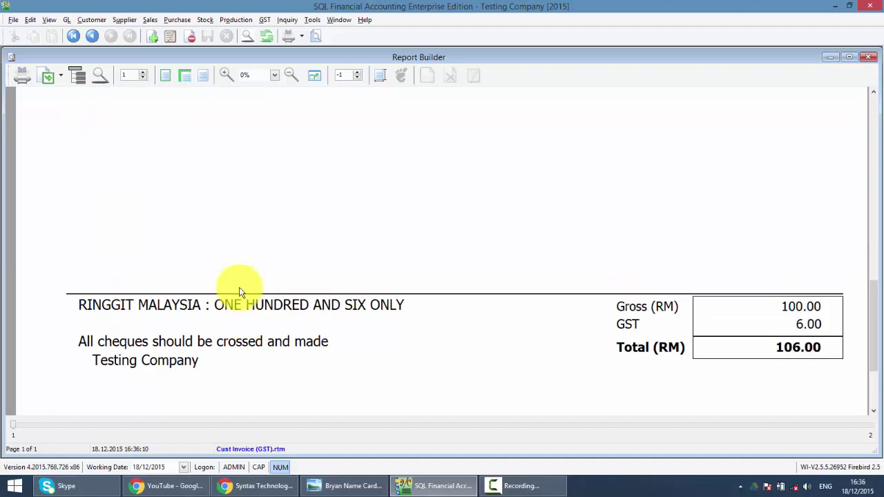
pyautogui.click(869, 57)
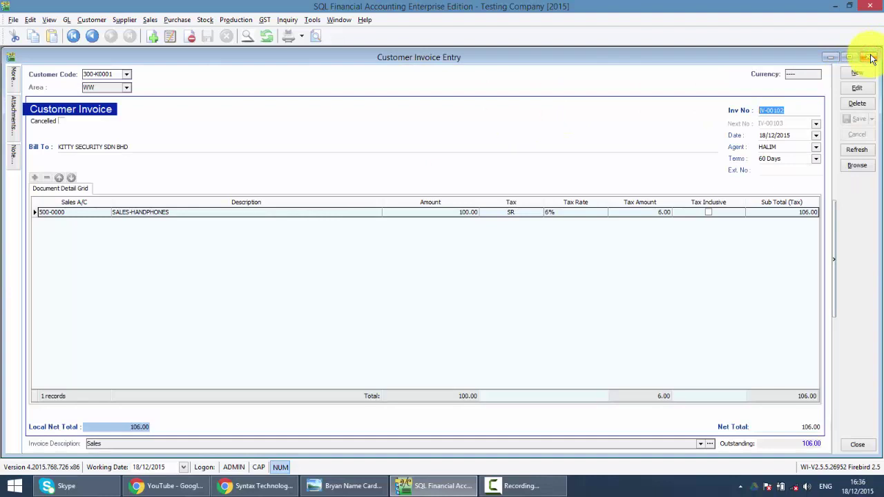
# Switch to Chrome's Syntax Technologies Sdn Bhd Facebook page and look through its like options and timeline posts.
pyautogui.moveTo(183, 492)
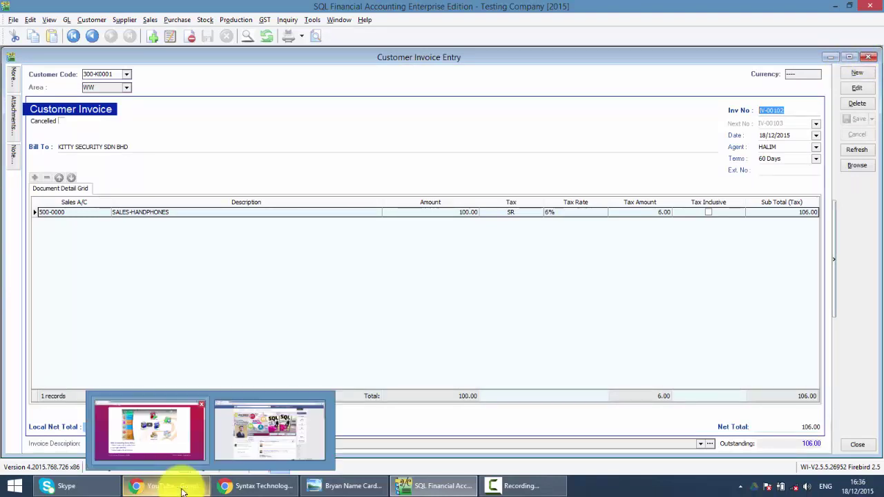
pyautogui.click(237, 486)
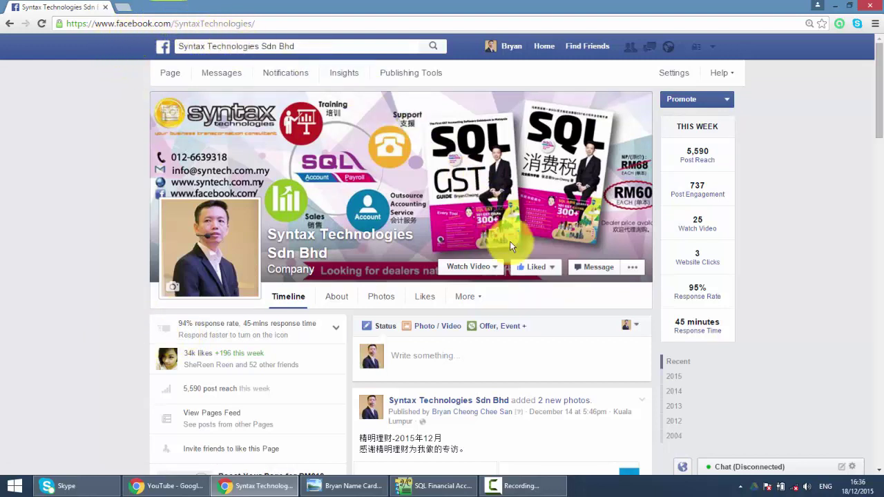
pyautogui.moveTo(541, 271)
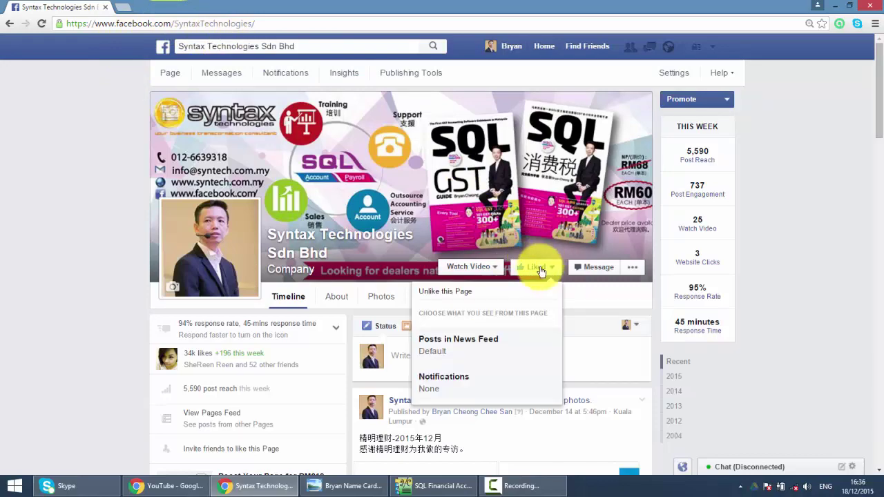
pyautogui.scroll(-8, 541, 272)
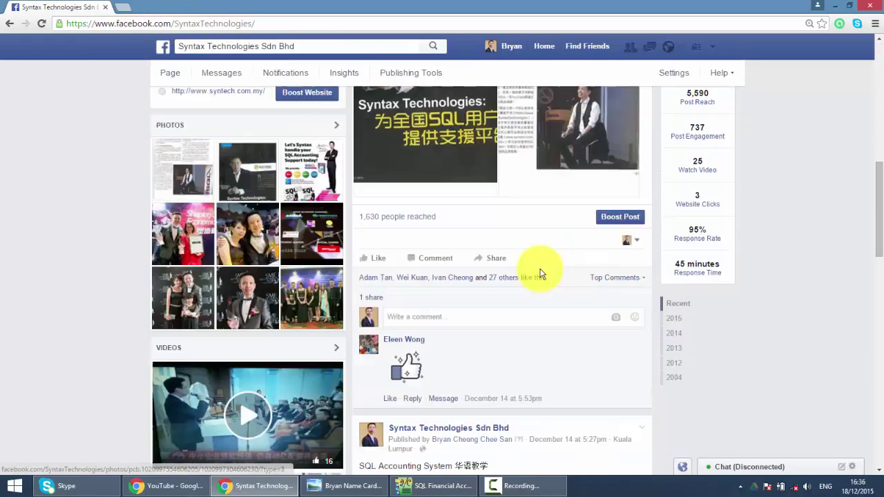
pyautogui.scroll(-5, 541, 271)
pyautogui.scroll(10, 541, 272)
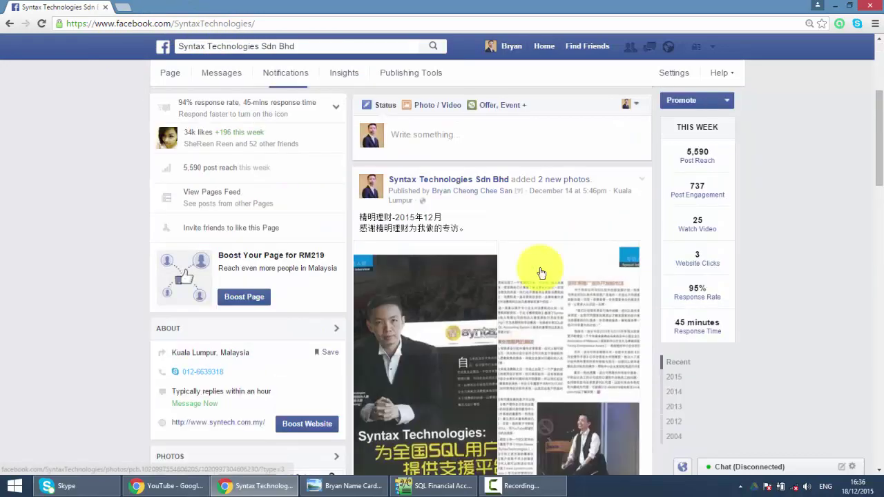
pyautogui.scroll(5, 541, 272)
# Switch to the syntech.com.my YouTube page in Chrome and view its SQL Accounting demo video and tutorial links.
pyautogui.click(166, 485)
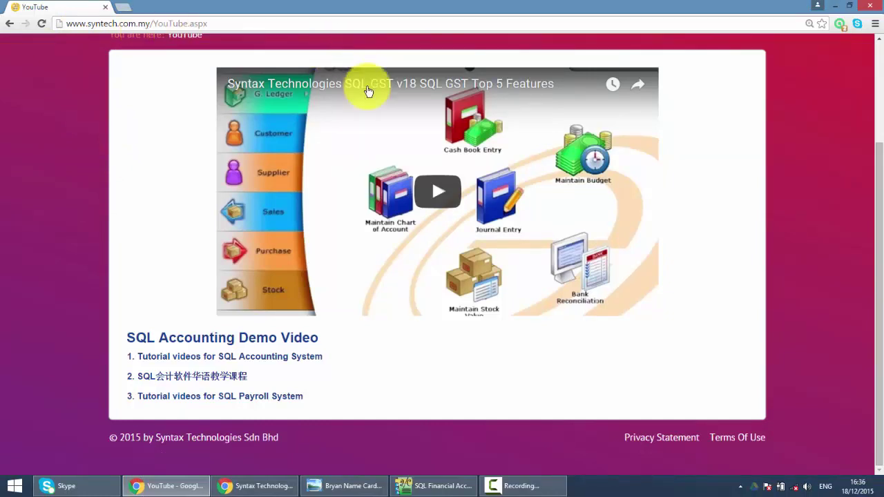
pyautogui.scroll(2, 364, 168)
pyautogui.scroll(-2, 247, 309)
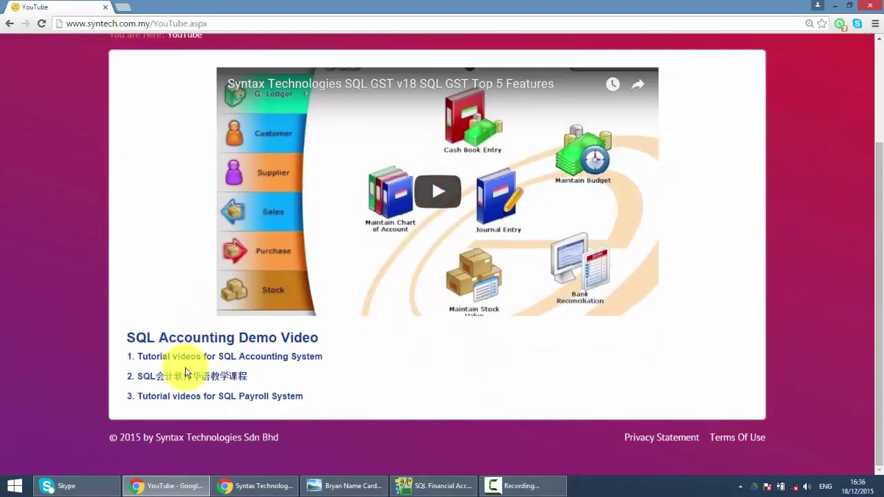